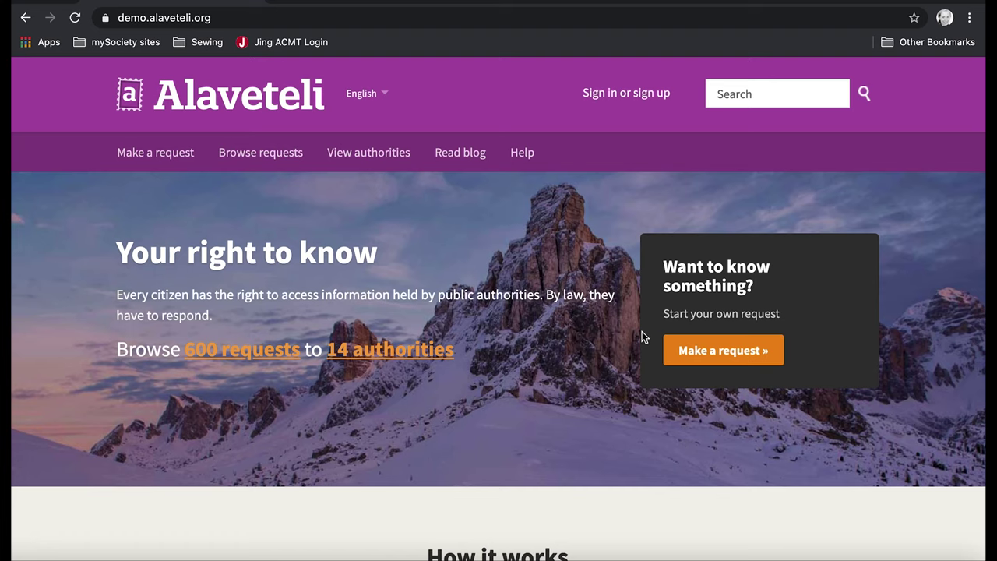
# - Back on the demo Alaveteli site, scroll the Public authorities list down to The White Council
pyautogui.click(377, 2)
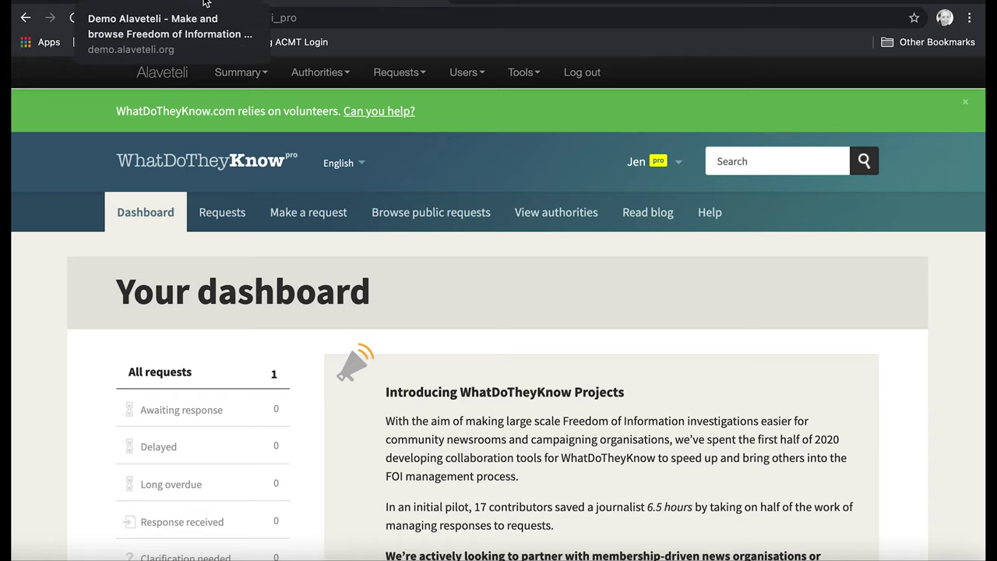
pyautogui.click(204, 2)
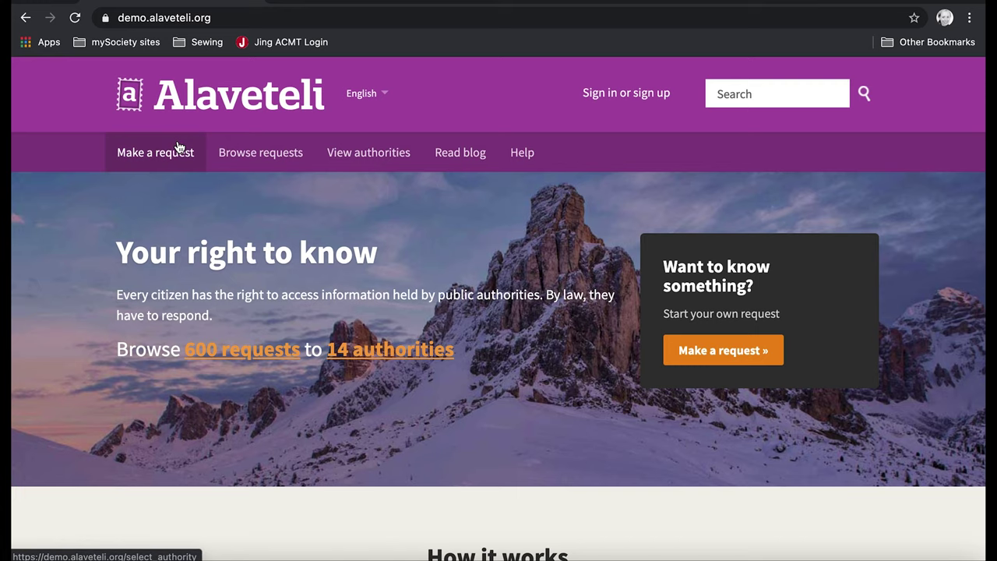
pyautogui.click(368, 152)
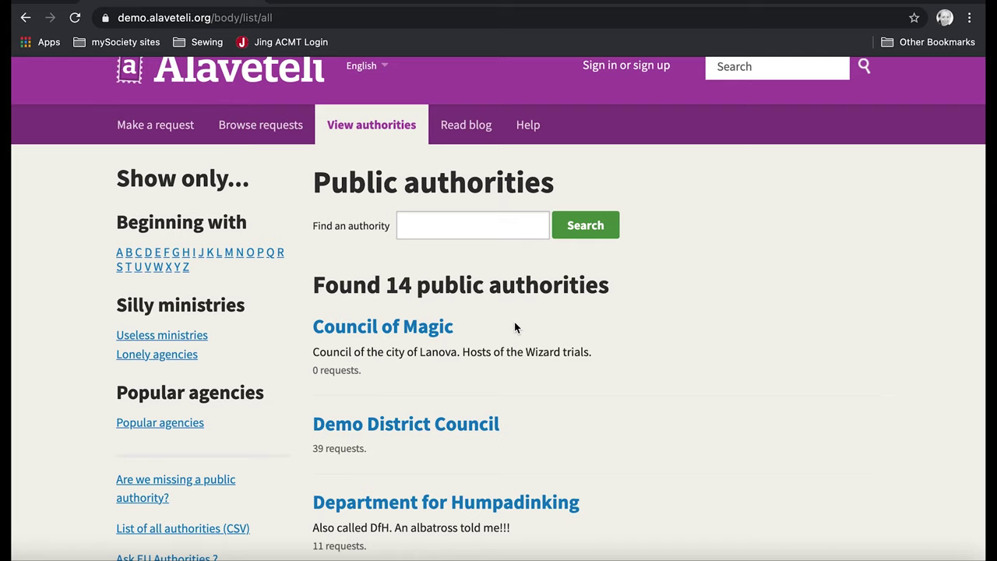
pyautogui.scroll(-2, 515, 327)
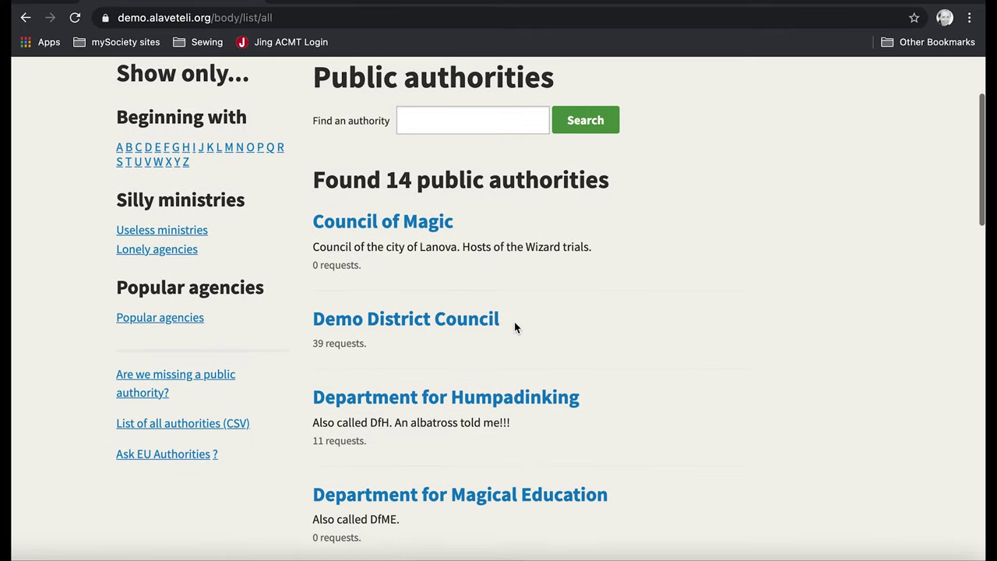
pyautogui.scroll(2, 515, 327)
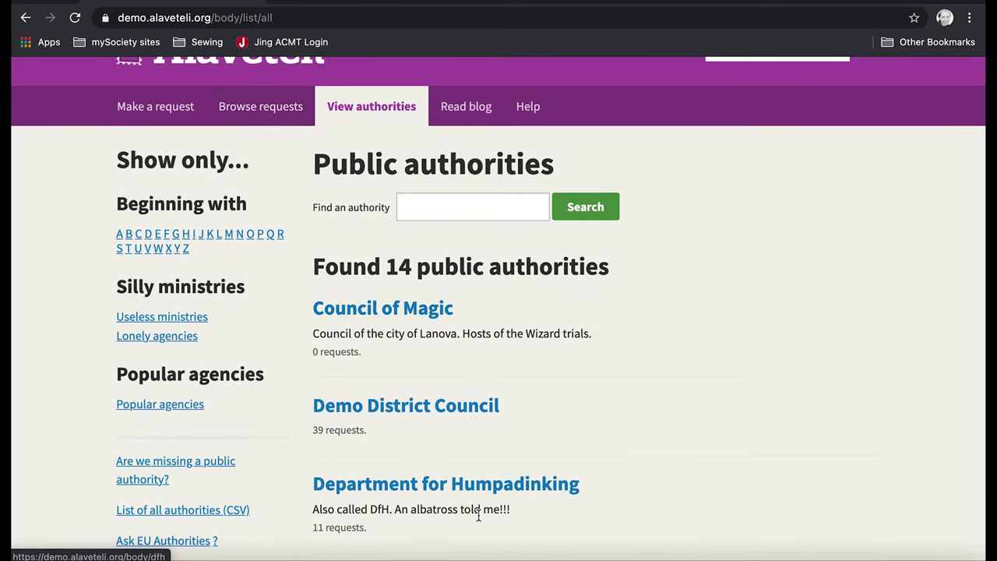
pyautogui.scroll(-5, 479, 514)
pyautogui.scroll(-5, 463, 426)
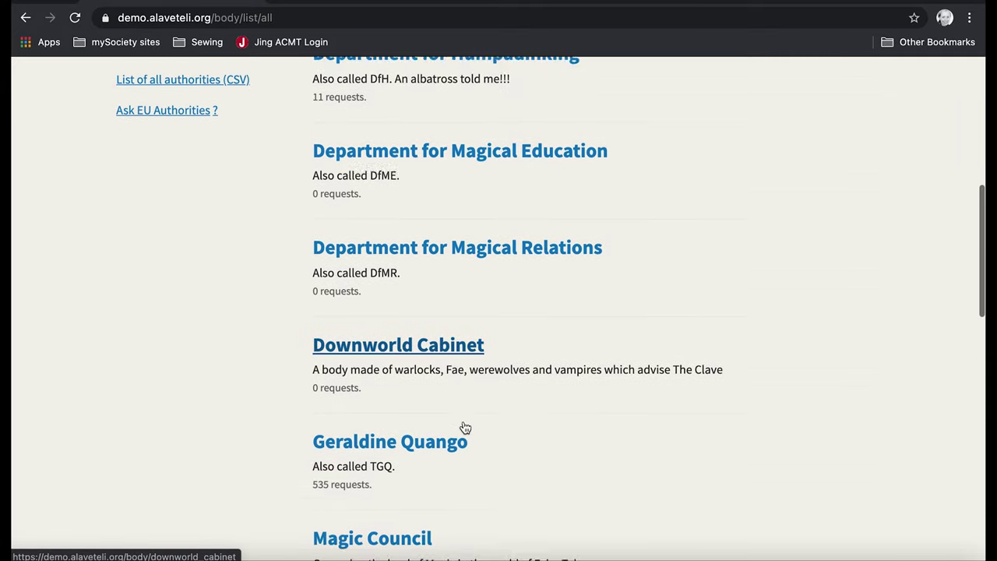
pyautogui.scroll(-5, 463, 426)
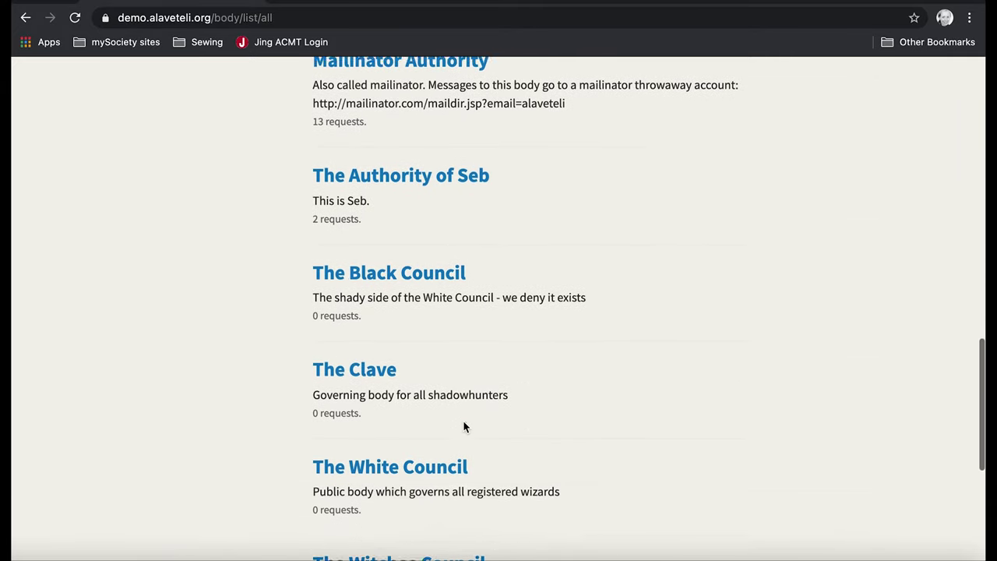
# - Open The White Council's authority page and choose 'Make a request to this authority'
pyautogui.click(433, 376)
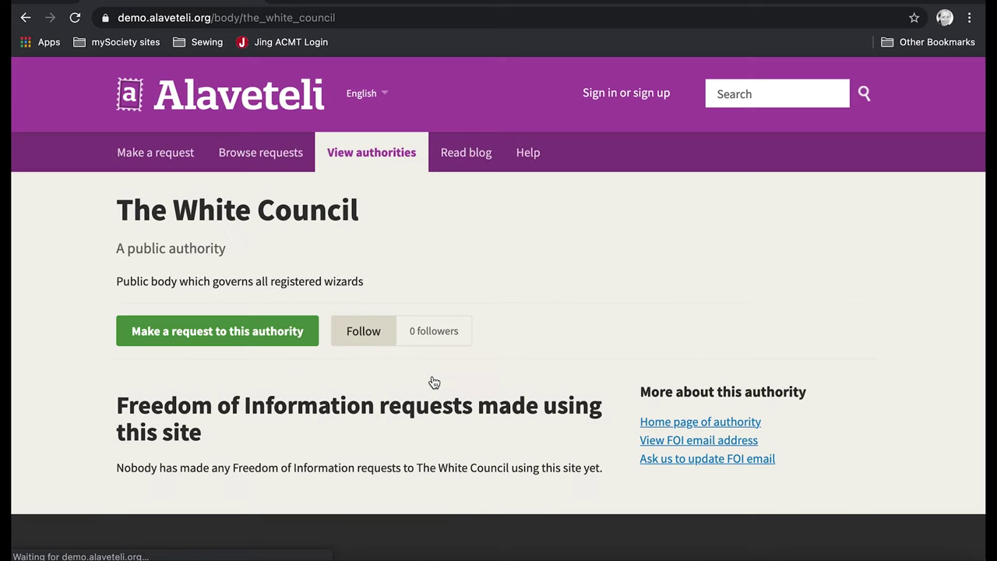
pyautogui.scroll(-1, 445, 327)
pyautogui.scroll(-1, 448, 298)
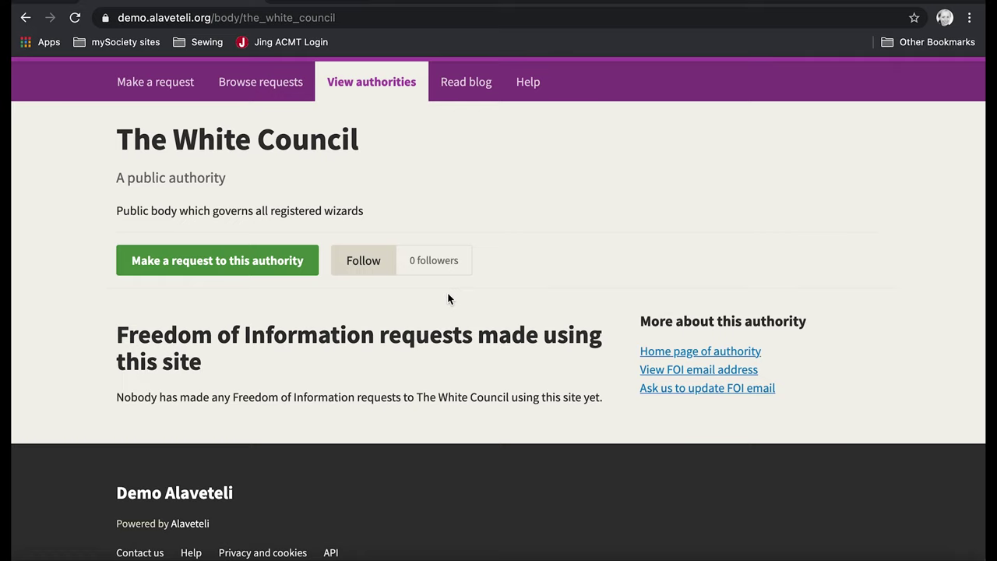
pyautogui.click(263, 273)
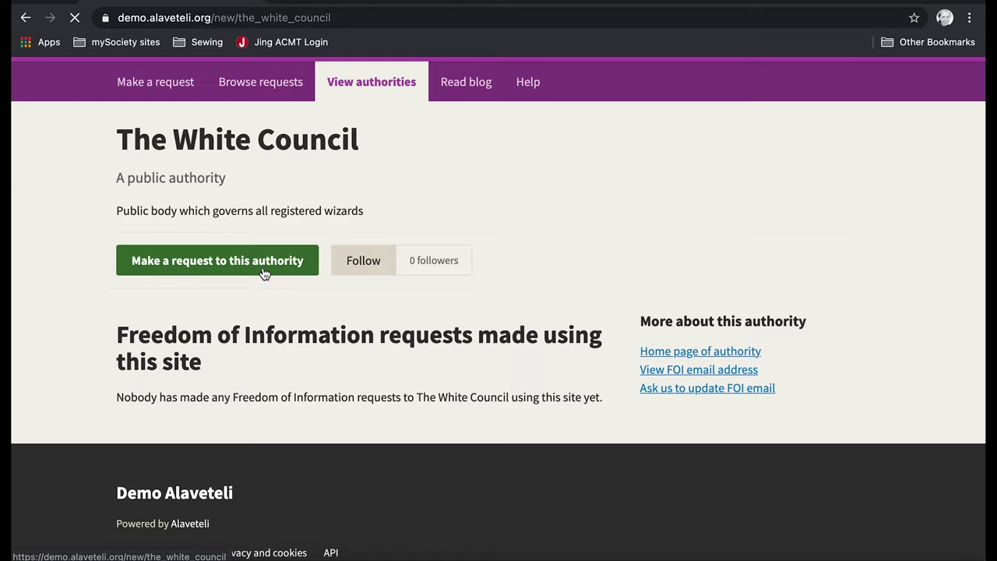
# - Scroll the Make a request form down to the Summary field and place the cursor in it
pyautogui.scroll(-2, 263, 273)
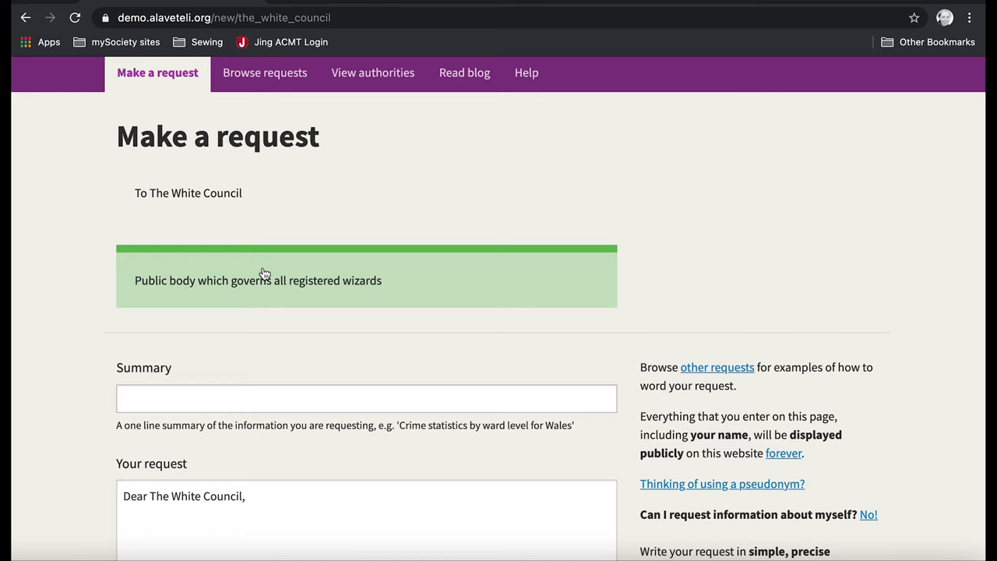
pyautogui.scroll(2, 263, 273)
pyautogui.scroll(-3, 264, 273)
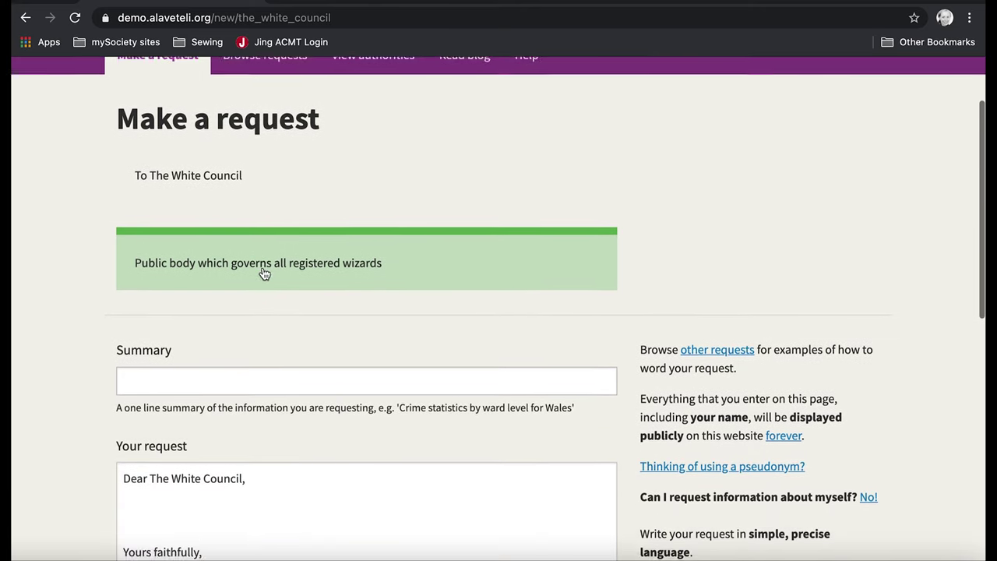
pyautogui.scroll(-2, 263, 273)
pyautogui.scroll(-2, 264, 273)
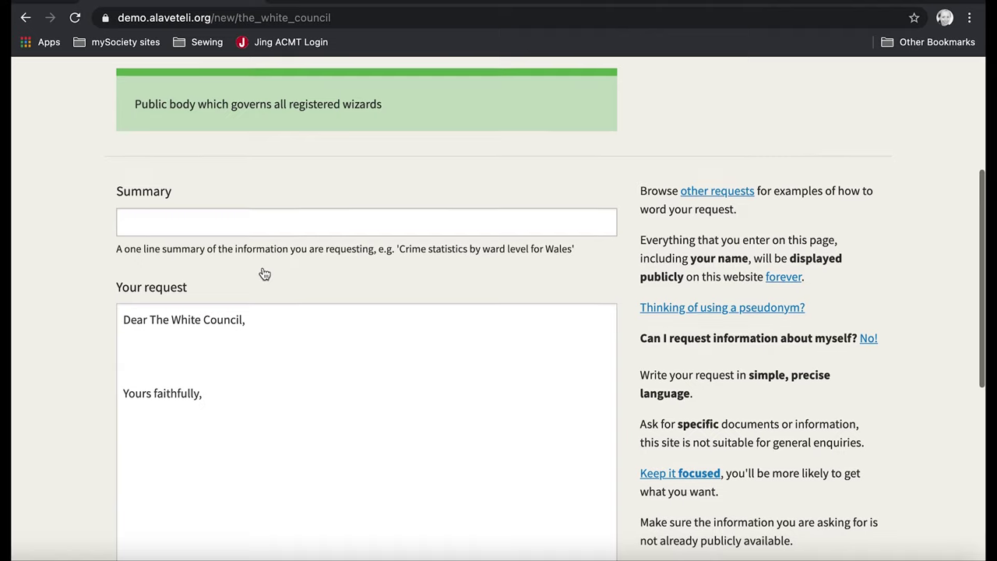
pyautogui.click(210, 212)
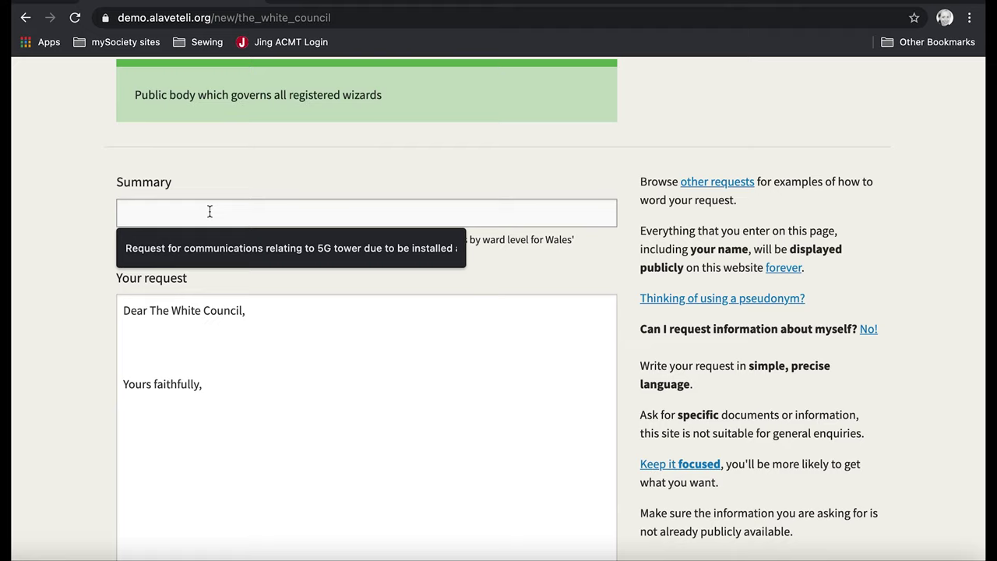
# - Enter the summary 'Request for communication relating to peace treaty between the White Court and the White Council'
pyautogui.write('Request for communicati')
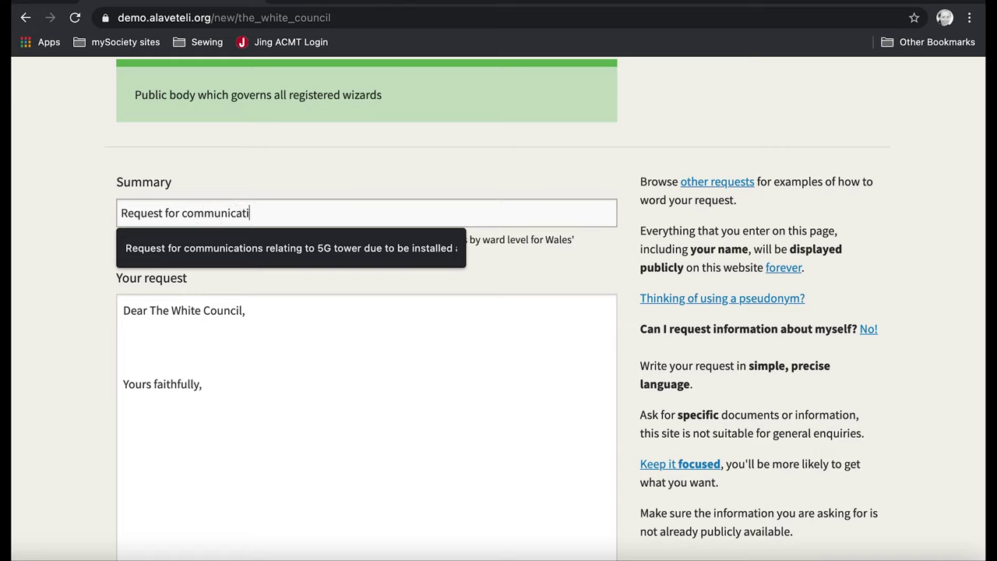
pyautogui.write('on relatin')
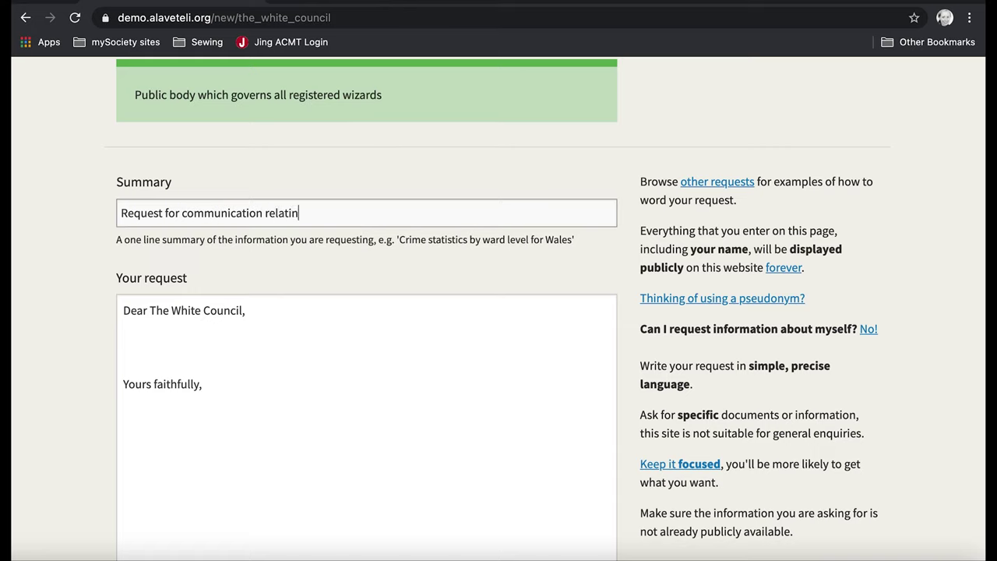
pyautogui.write('g to peace treaty ')
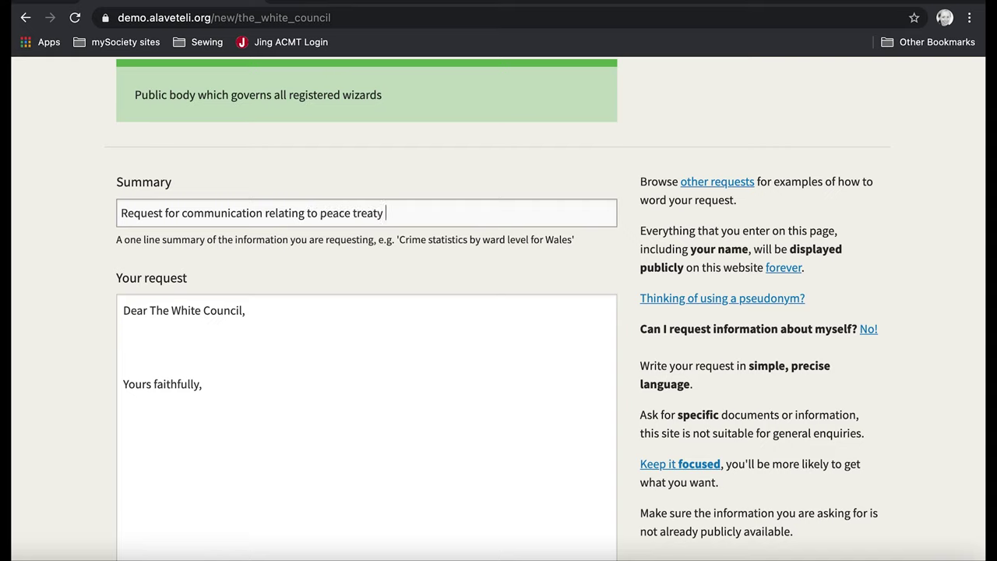
pyautogui.write('between the White cou')
pyautogui.press('BackSpace')
pyautogui.press('BackSpace')
pyautogui.press('BackSpace')
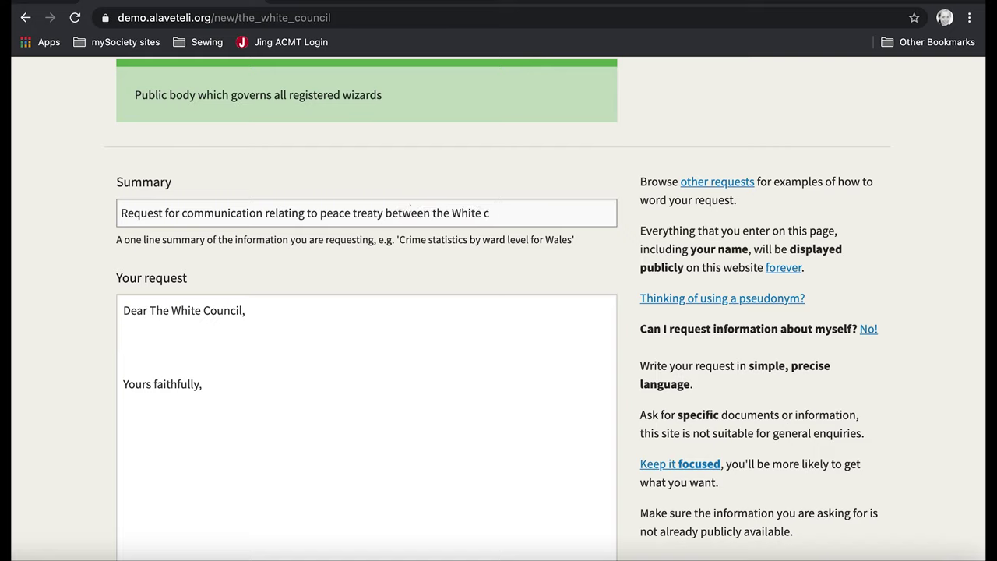
pyautogui.write('Court and the Whit')
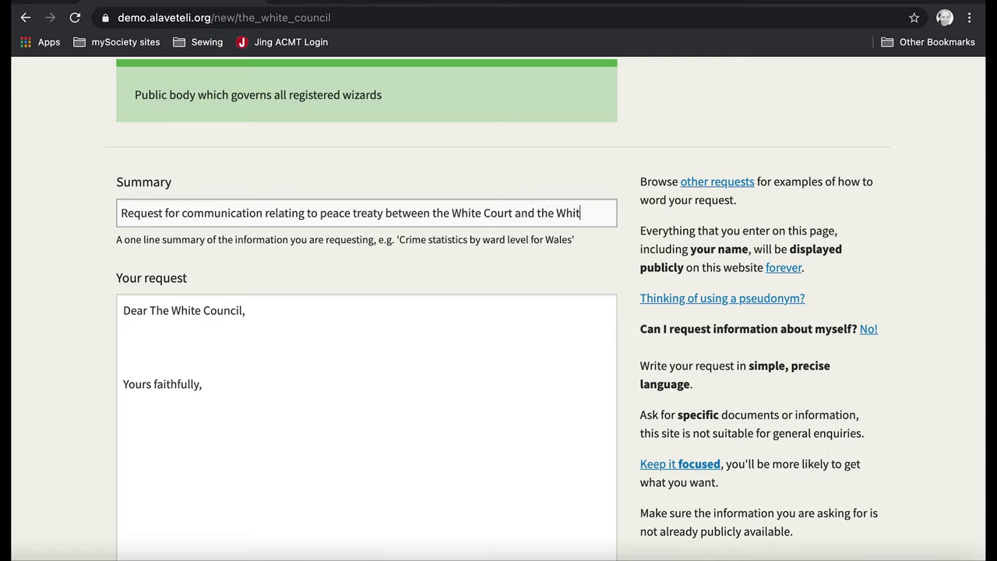
pyautogui.write('e Council')
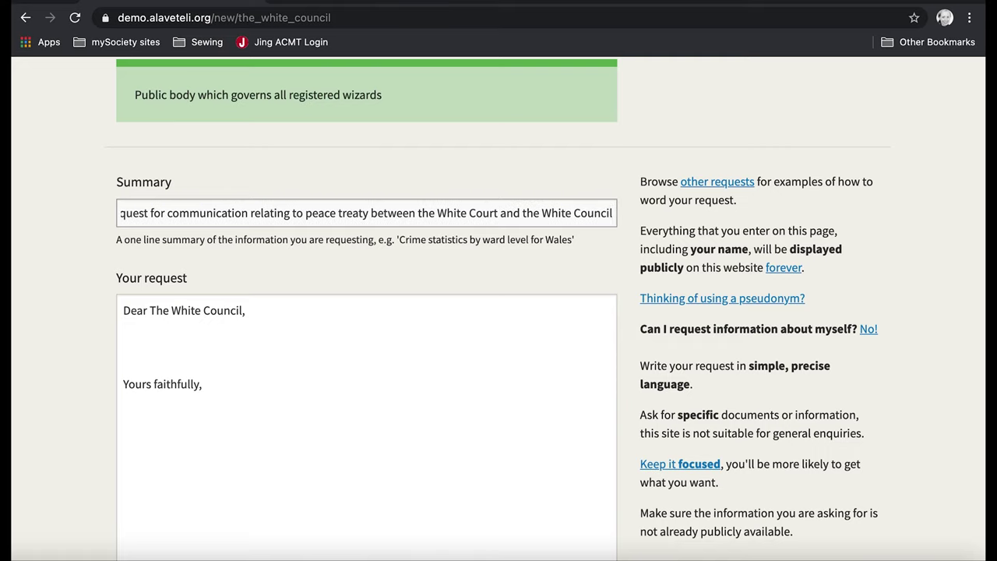
pyautogui.click(237, 325)
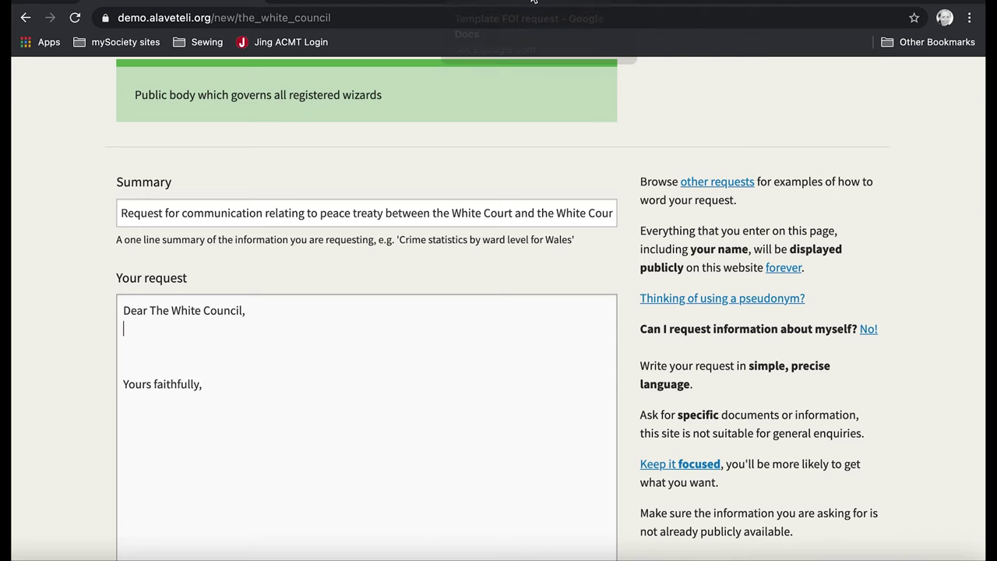
pyautogui.click(534, 2)
# - In the White Council FOI request document, select the letter body from 'Please' to the end
pyautogui.click(610, 209)
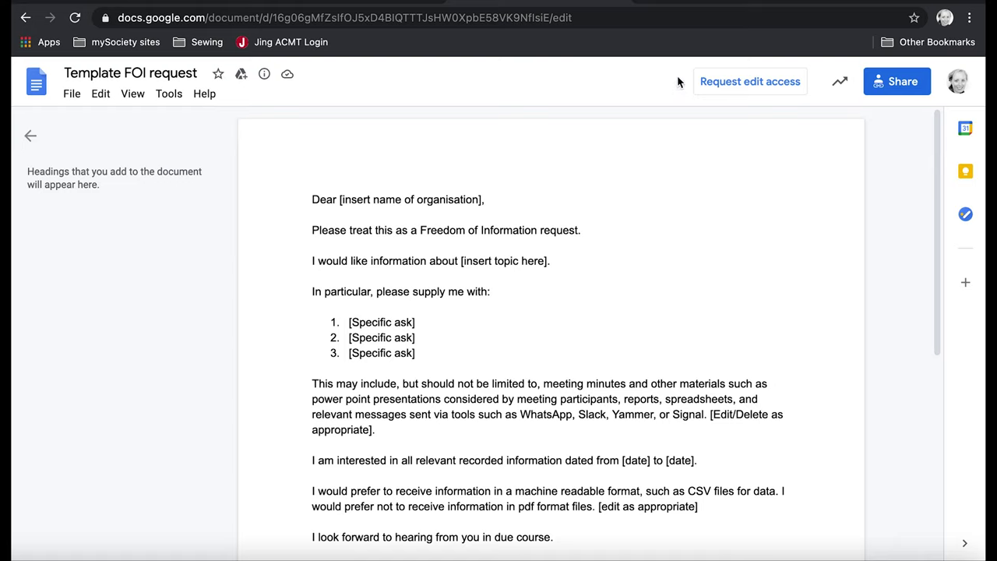
pyautogui.click(703, 1)
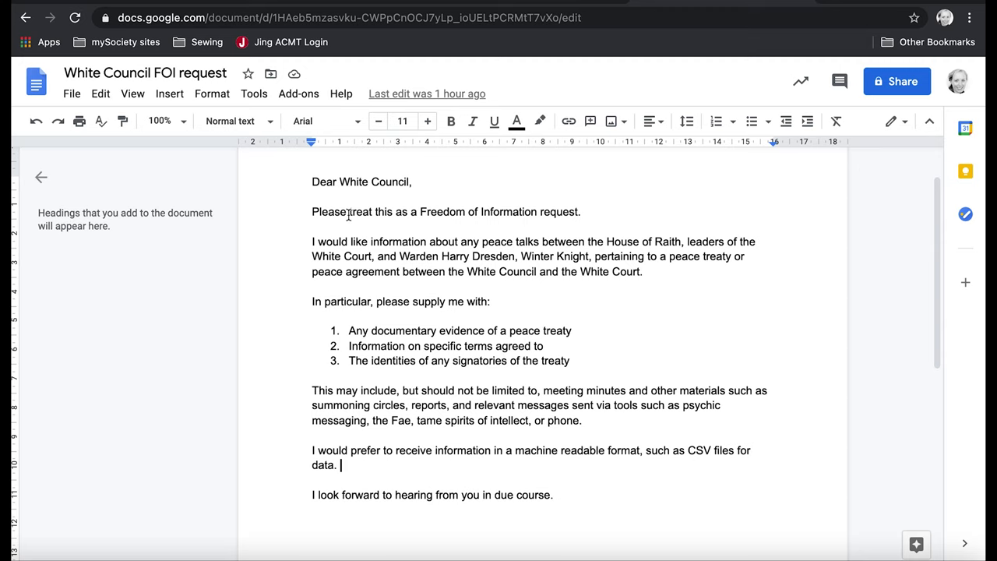
pyautogui.moveTo(311, 212); pyautogui.dragTo(618, 501)
pyautogui.hotkey('ctrl', 'c')
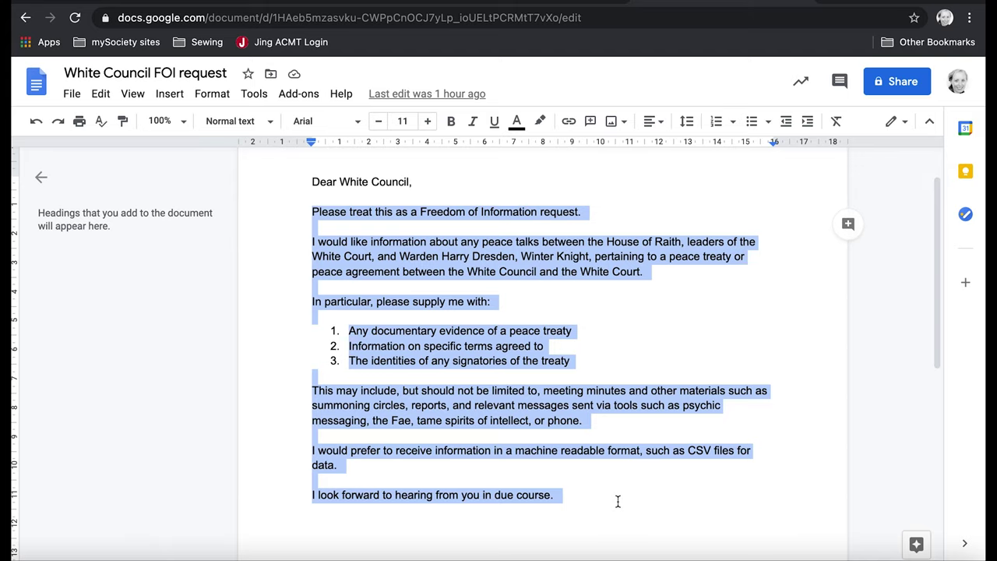
# - Paste the copied letter body below the greeting in the Alaveteli request
pyautogui.click(261, 8)
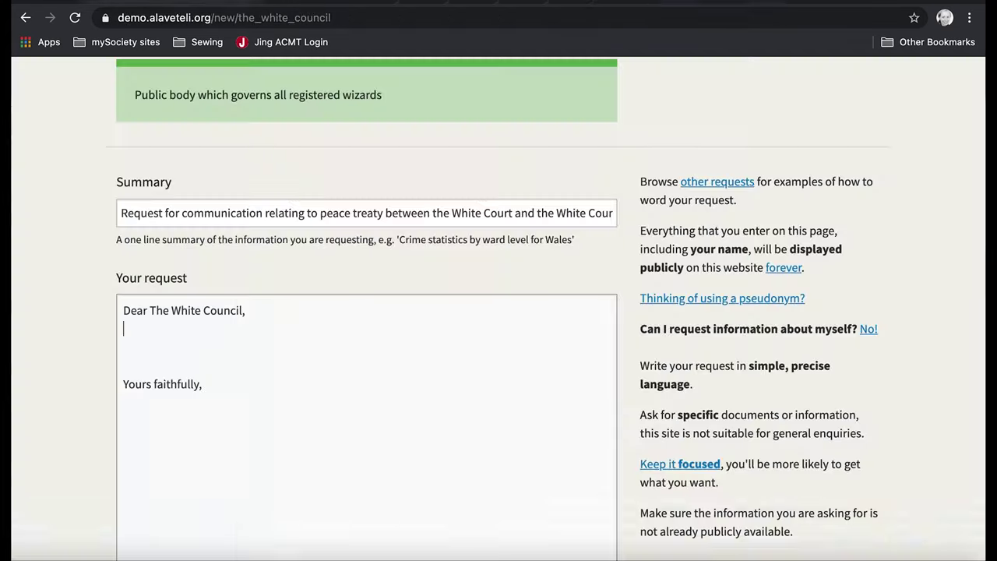
pyautogui.click(142, 329)
pyautogui.hotkey('ctrl', 'v')
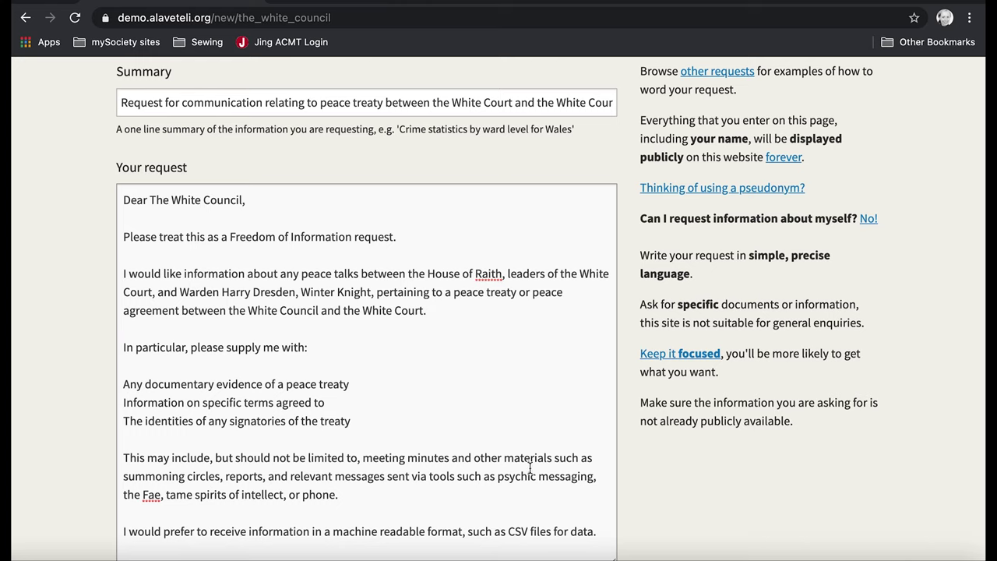
# - Remove the blank lines, sign the requester's name under 'Yours faithfully,' and preview the request
pyautogui.scroll(-3, 302, 470)
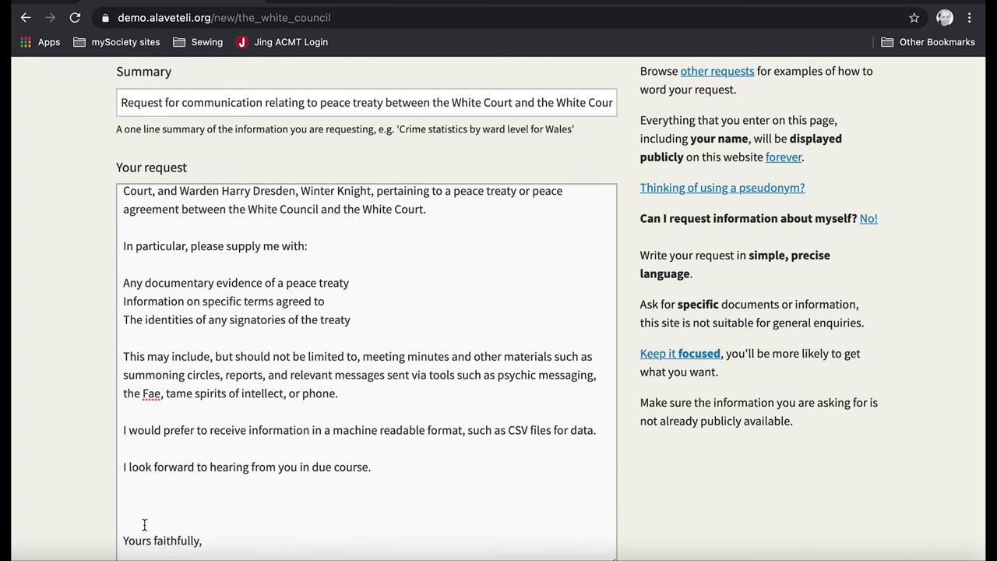
pyautogui.press('BackSpace')
pyautogui.press('BackSpace')
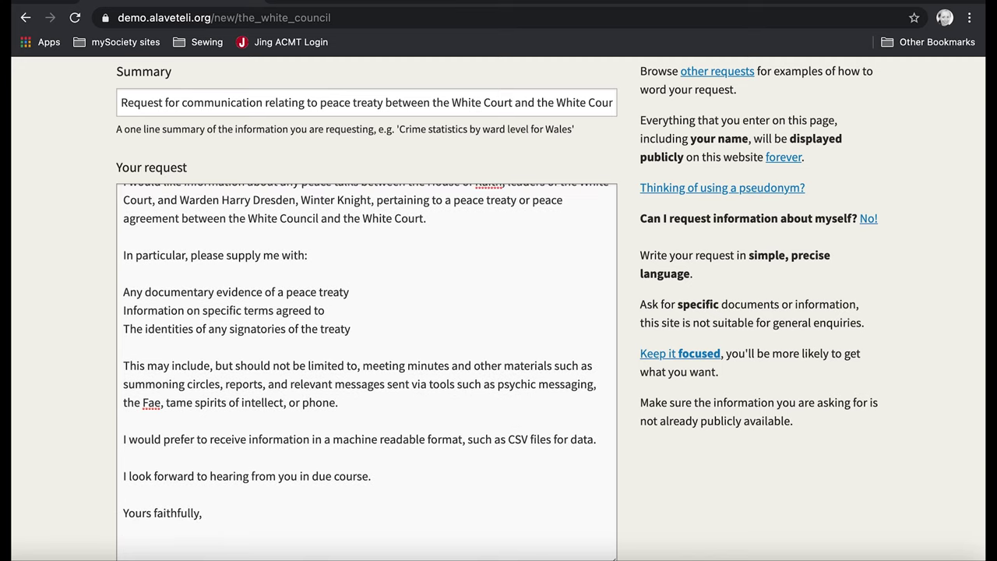
pyautogui.scroll(1, 204, 513)
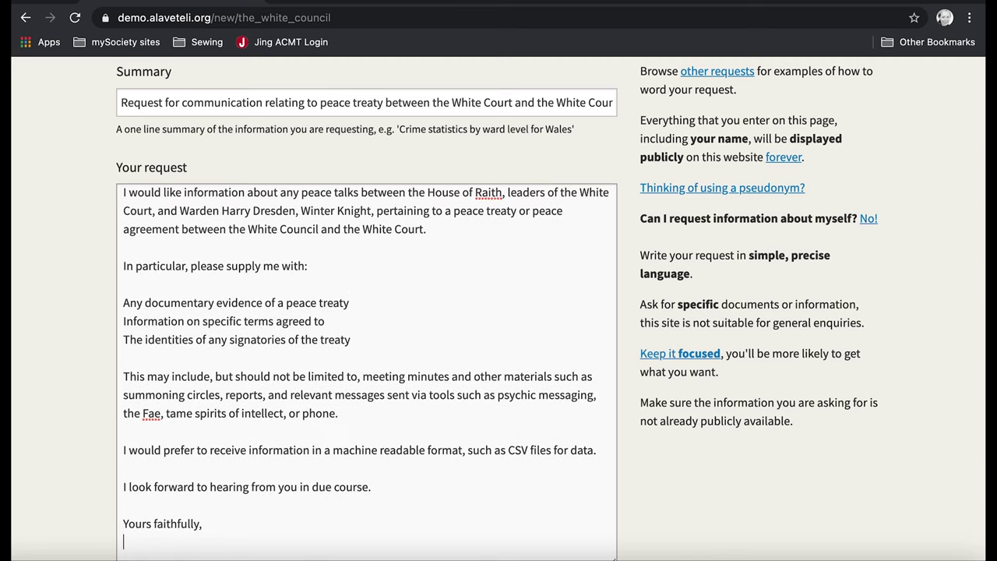
pyautogui.press('Return')
pyautogui.write('Jen')
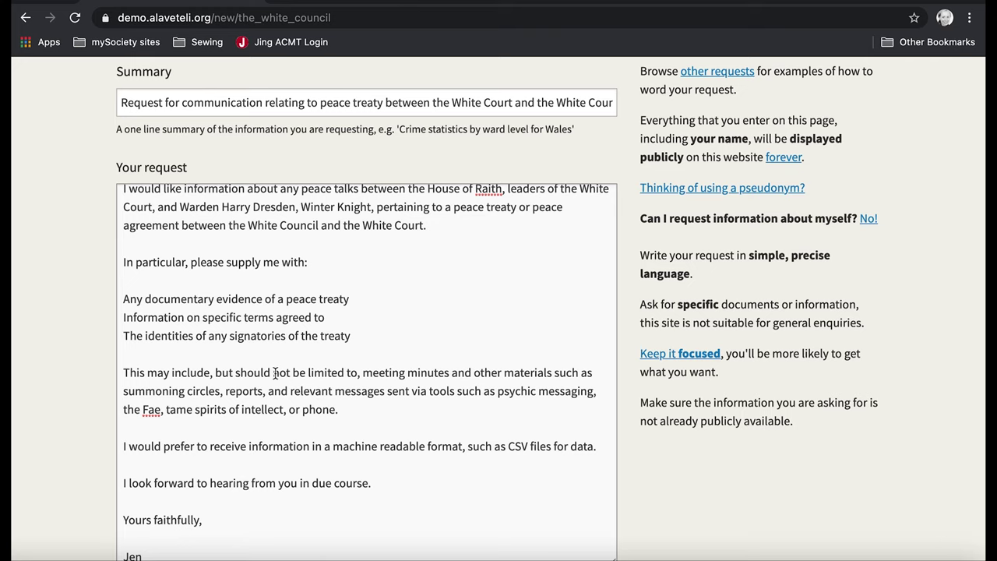
pyautogui.scroll(-2, 275, 372)
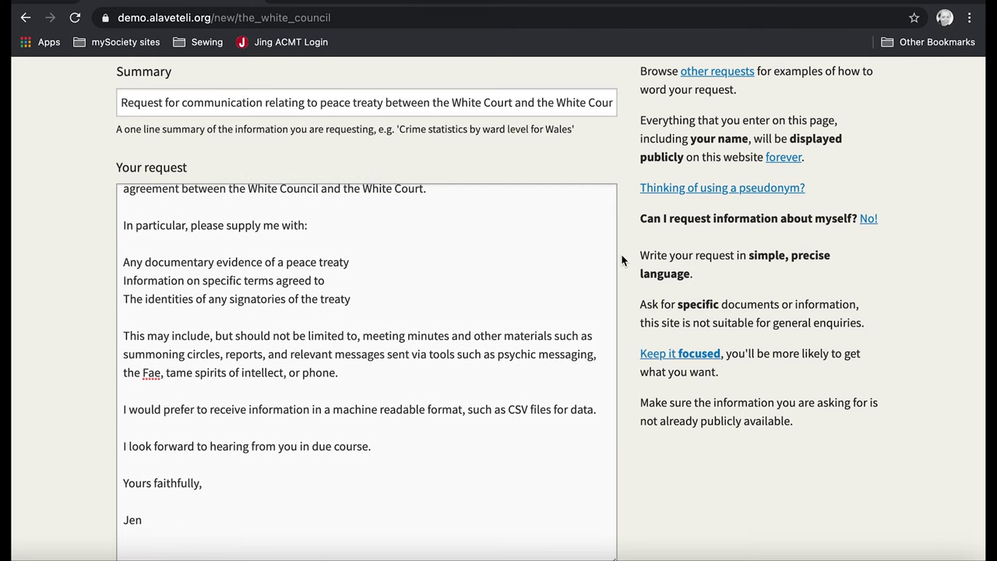
pyautogui.scroll(-3, 622, 257)
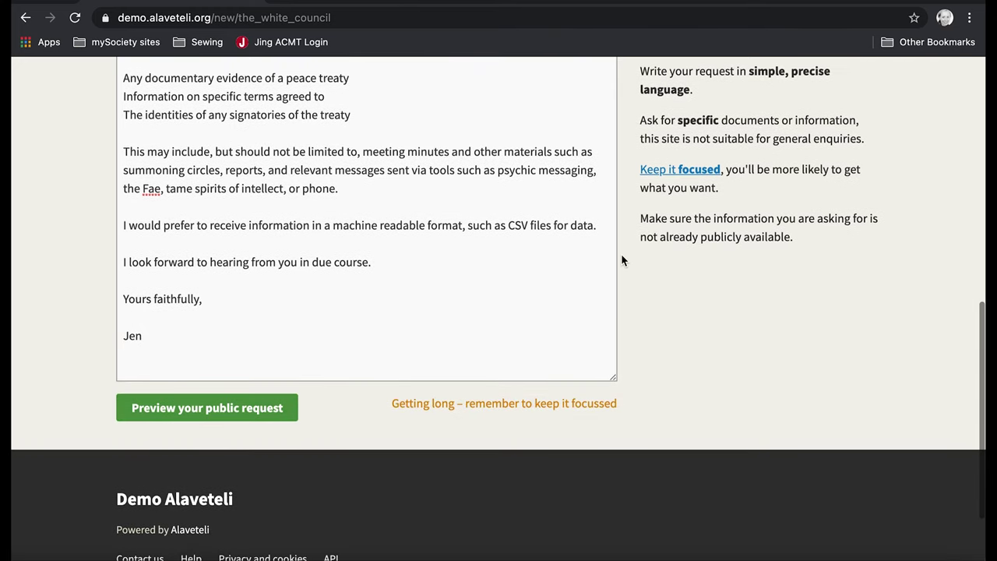
pyautogui.click(222, 421)
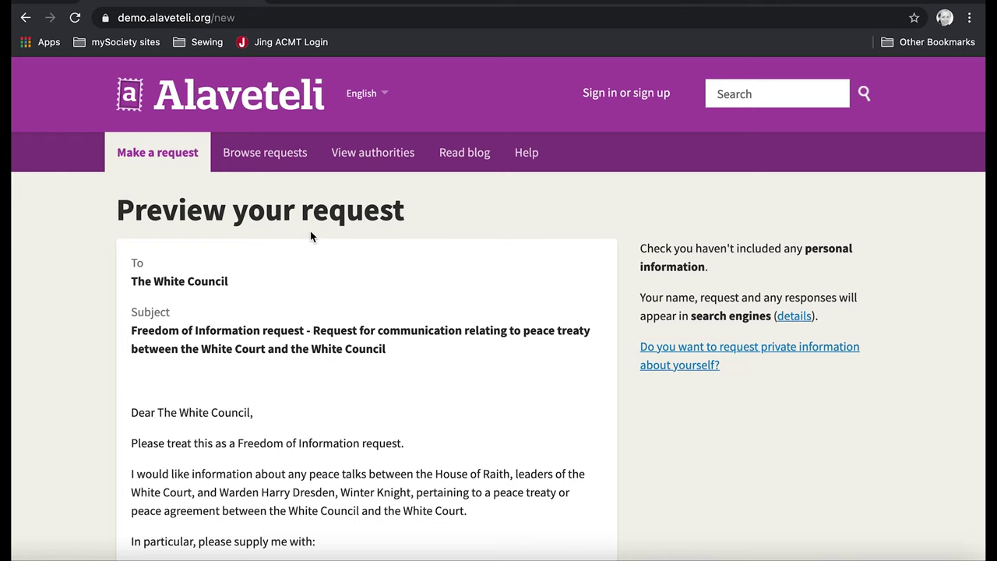
# - Read through the request preview and choose 'Send and publish request'
pyautogui.scroll(-1, 311, 233)
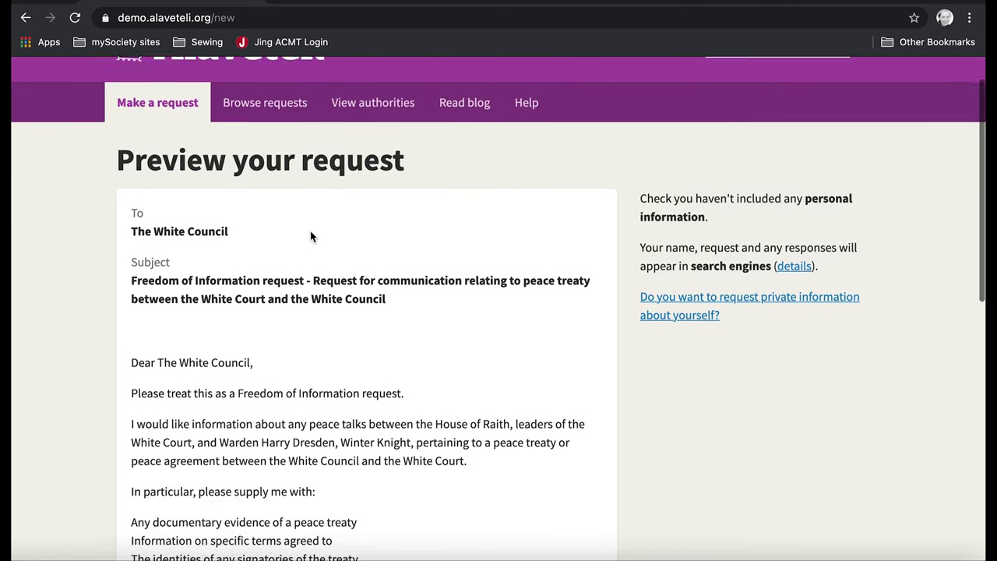
pyautogui.scroll(-1, 310, 231)
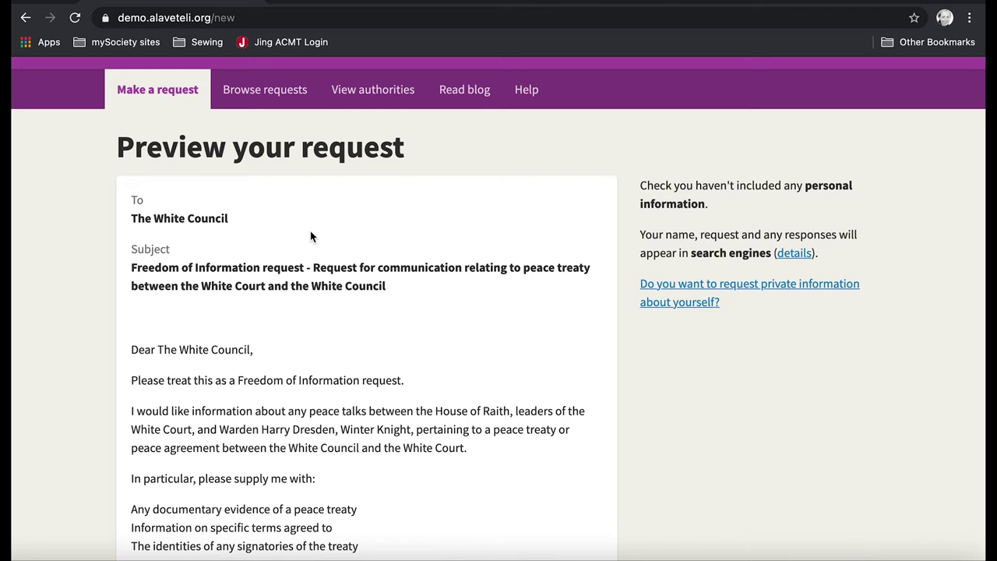
pyautogui.scroll(-1, 310, 231)
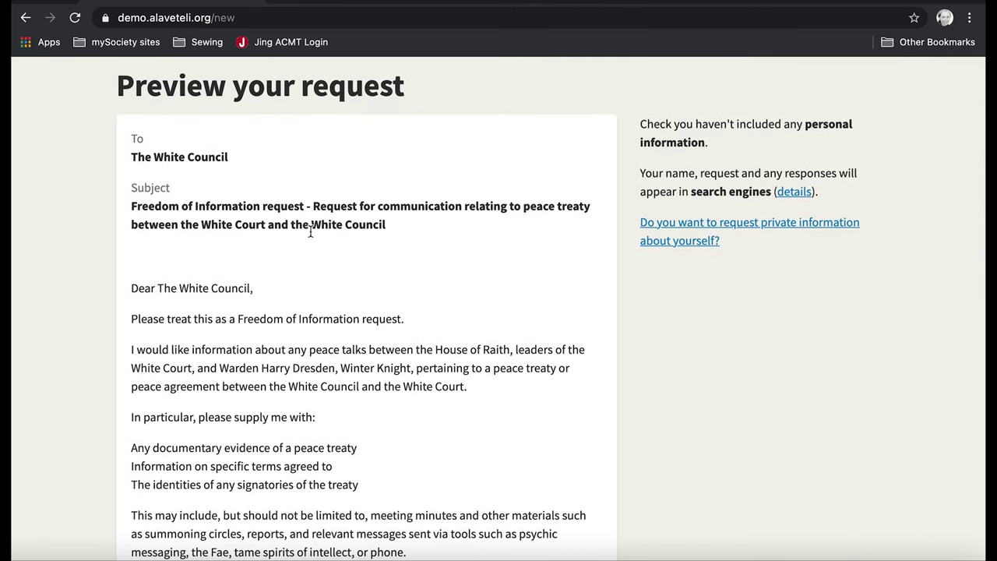
pyautogui.scroll(-5, 310, 230)
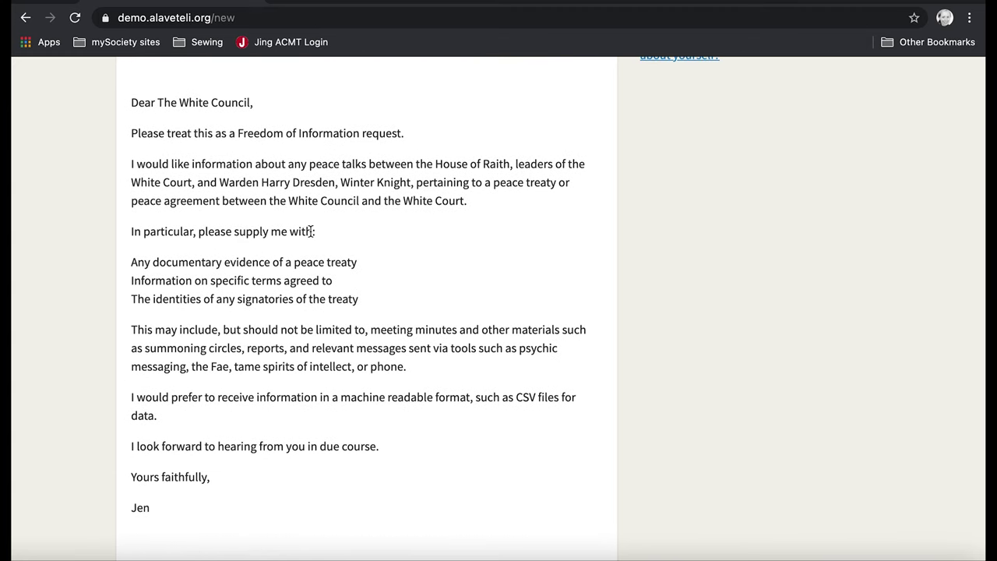
pyautogui.scroll(-7, 310, 230)
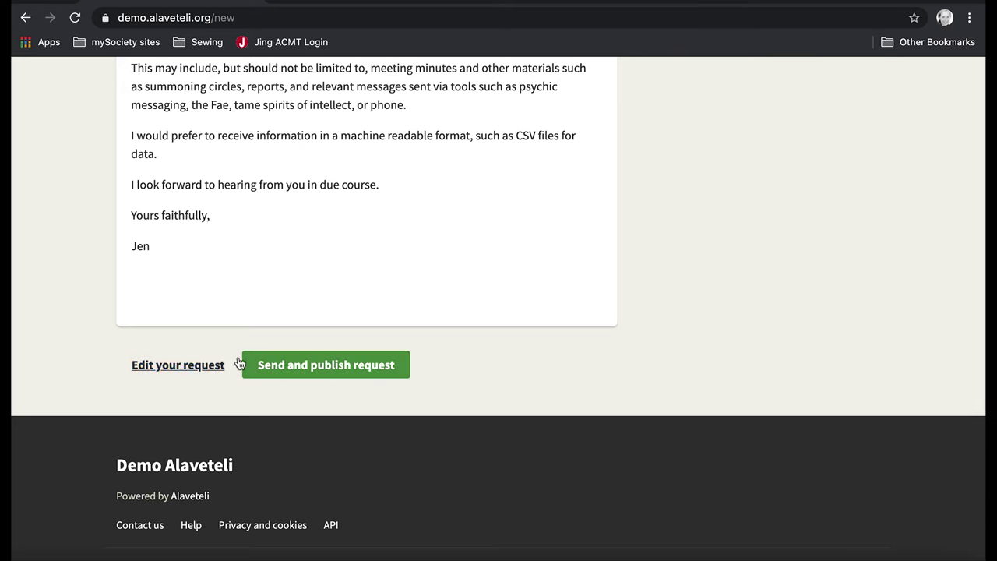
pyautogui.click(330, 364)
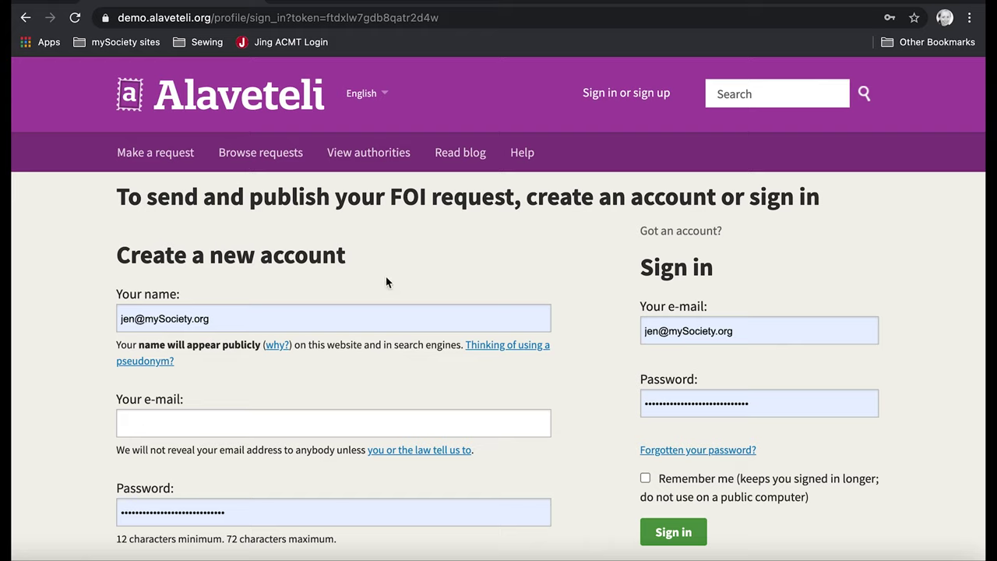
# - Sign in using the autofilled saved e-mail and password
pyautogui.scroll(-1, 386, 282)
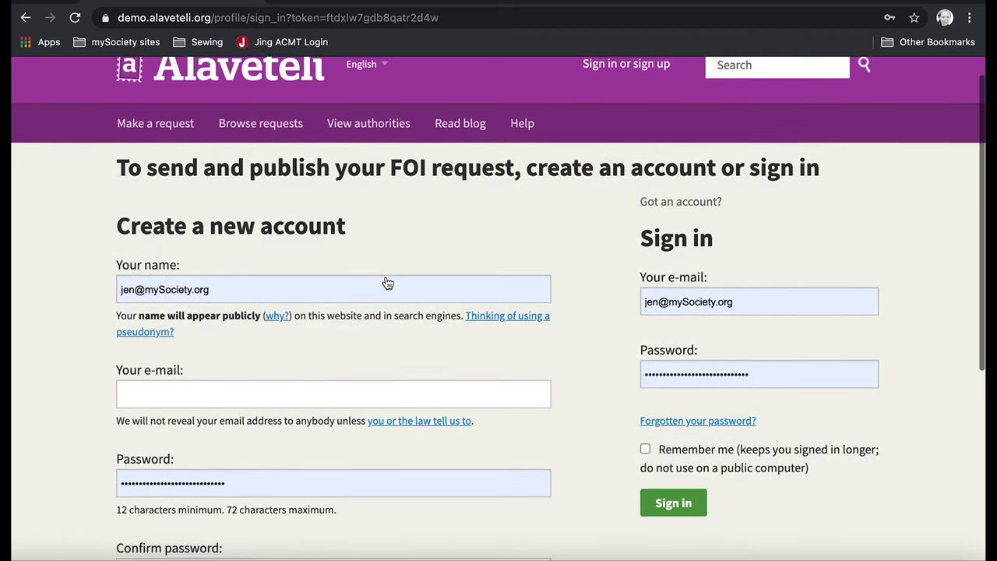
pyautogui.scroll(-3, 388, 282)
pyautogui.scroll(2, 387, 283)
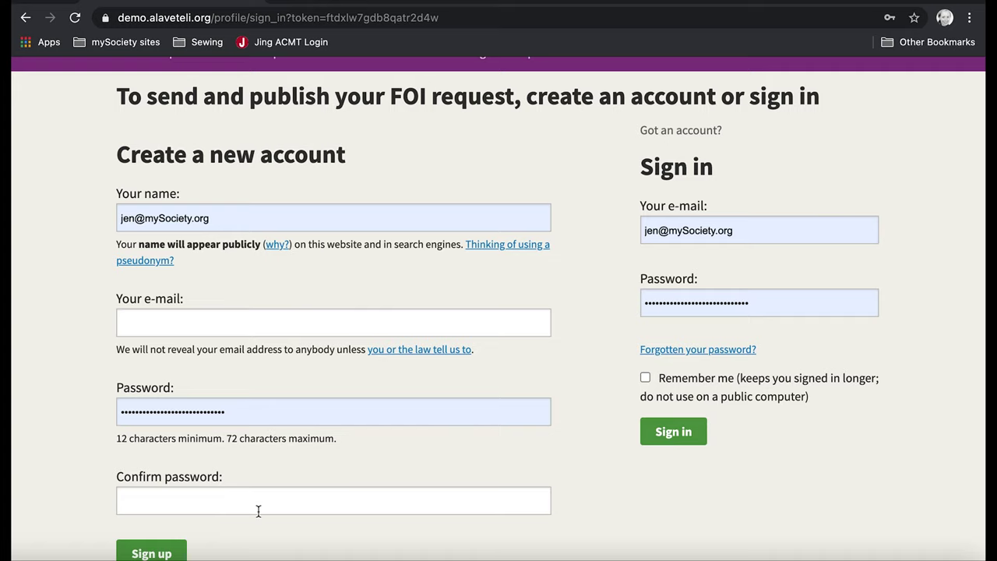
pyautogui.click(688, 437)
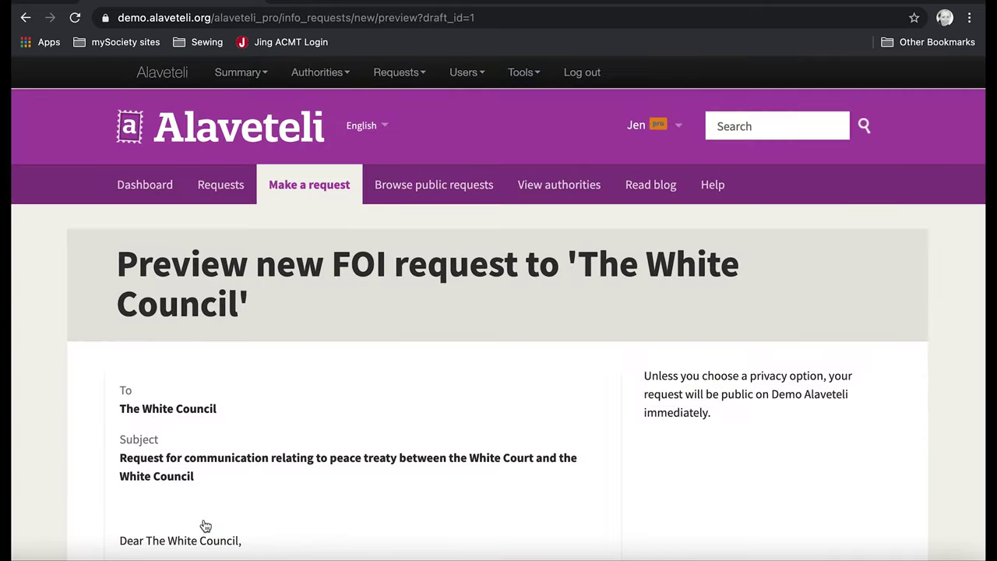
# - Review the 'Preview new FOI request' page and send the peace-treaty request
pyautogui.scroll(-7, 205, 527)
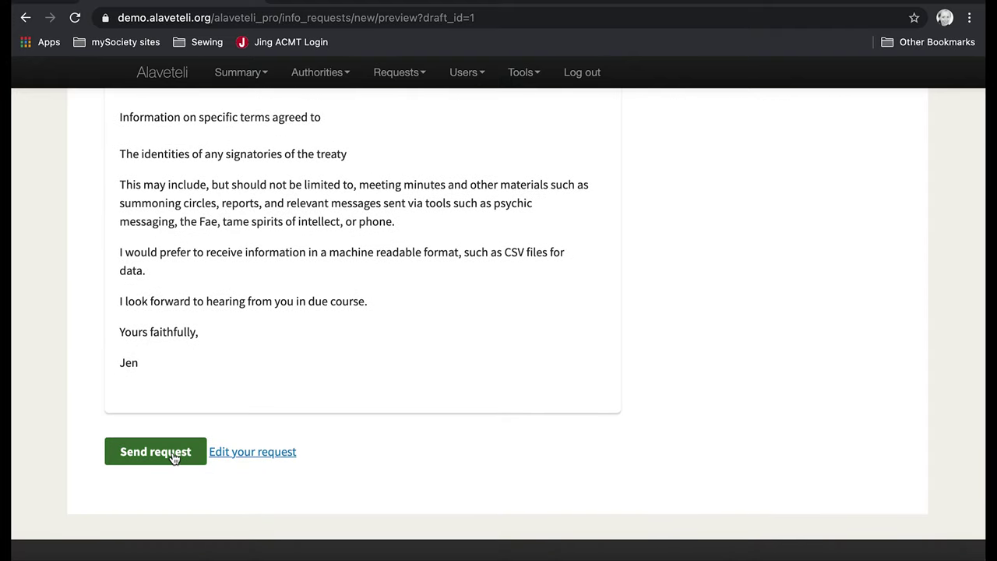
pyautogui.scroll(6, 173, 458)
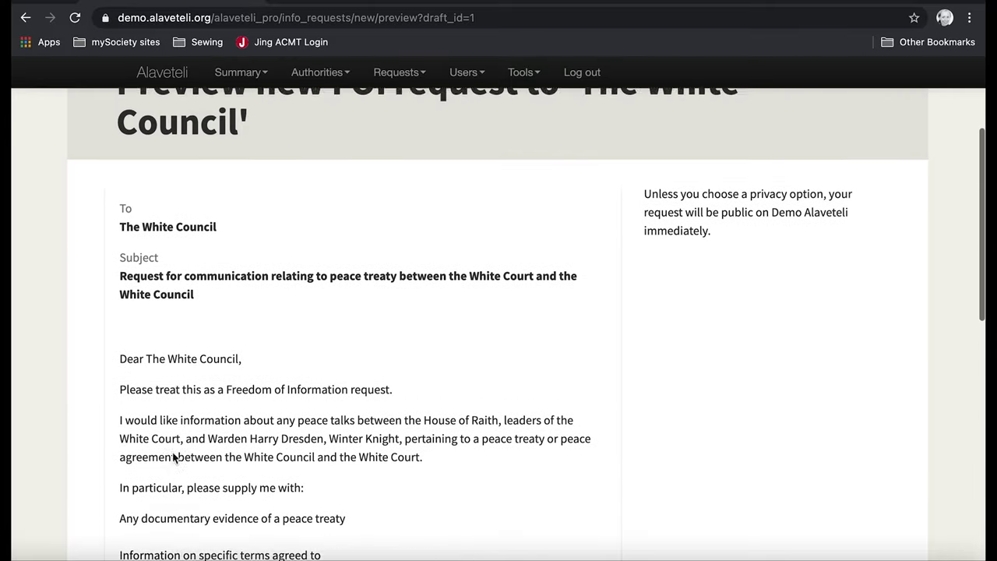
pyautogui.scroll(1, 173, 457)
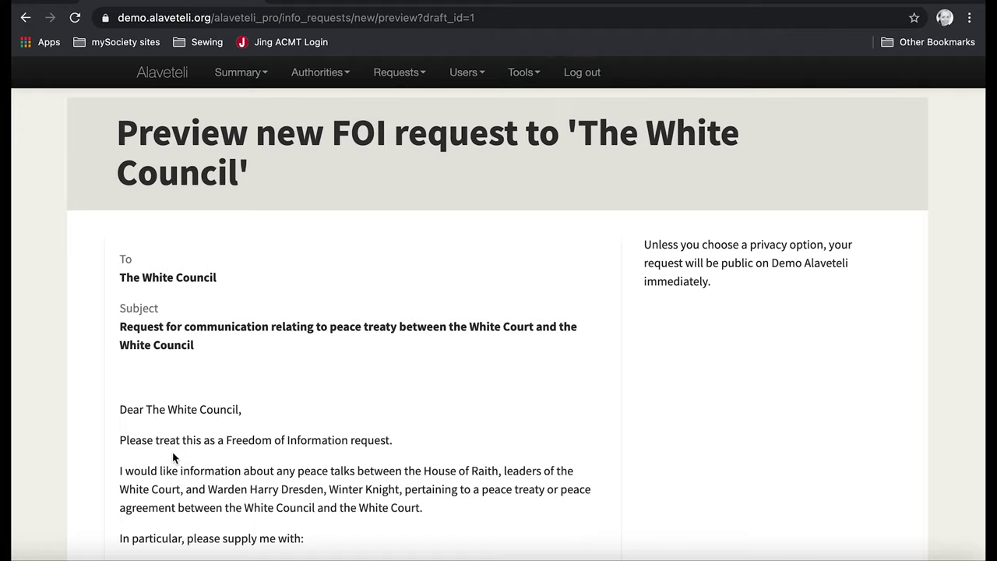
pyautogui.scroll(-4, 172, 457)
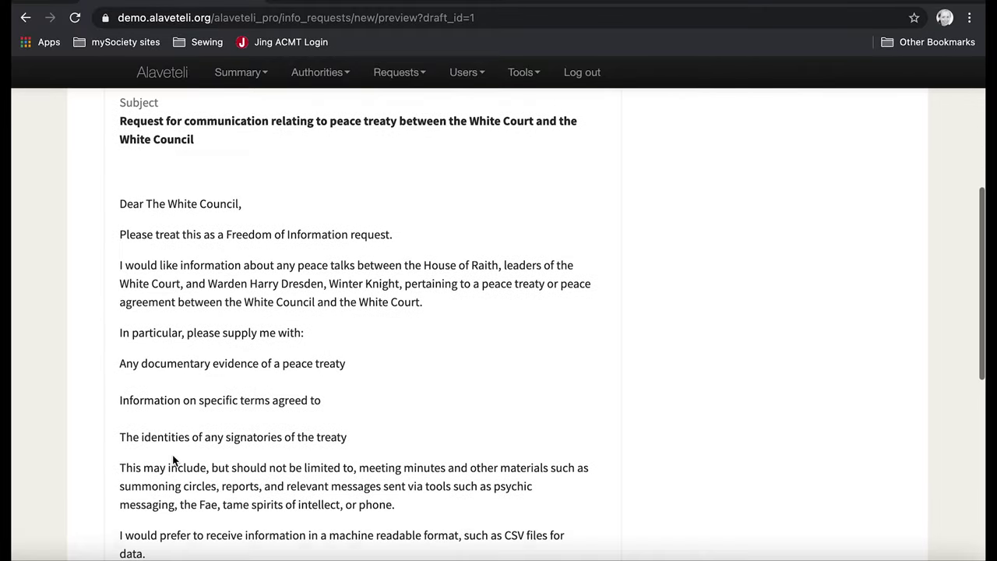
pyautogui.scroll(-3, 173, 459)
pyautogui.click(176, 478)
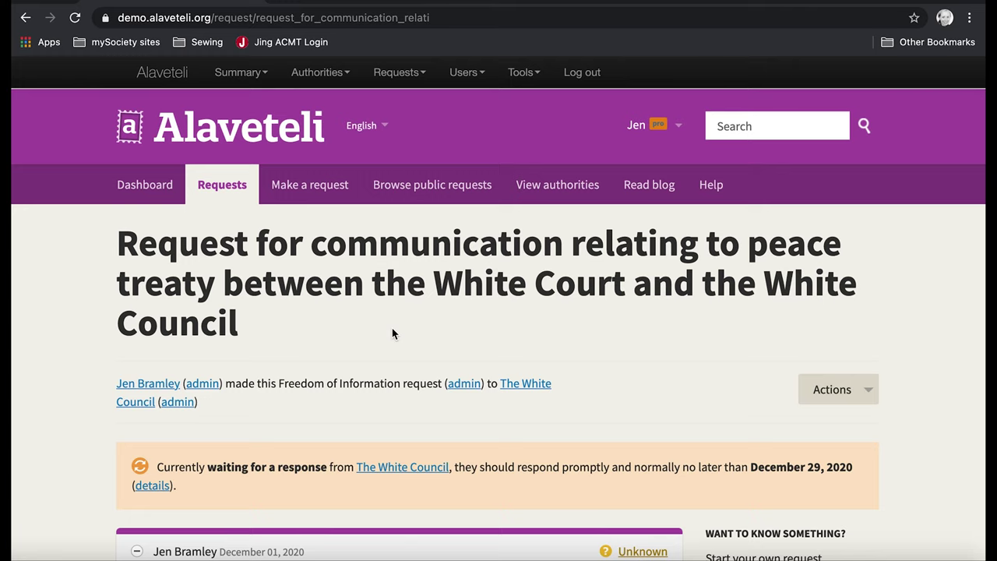
# - Scroll through the published White Council request page and its awaiting-response status
pyautogui.scroll(-1, 392, 334)
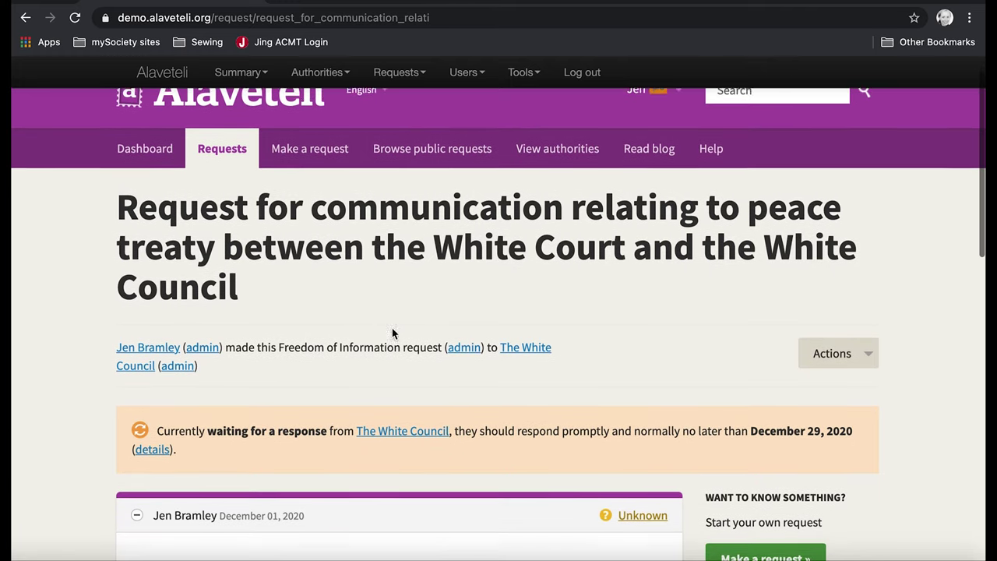
pyautogui.scroll(-1, 392, 333)
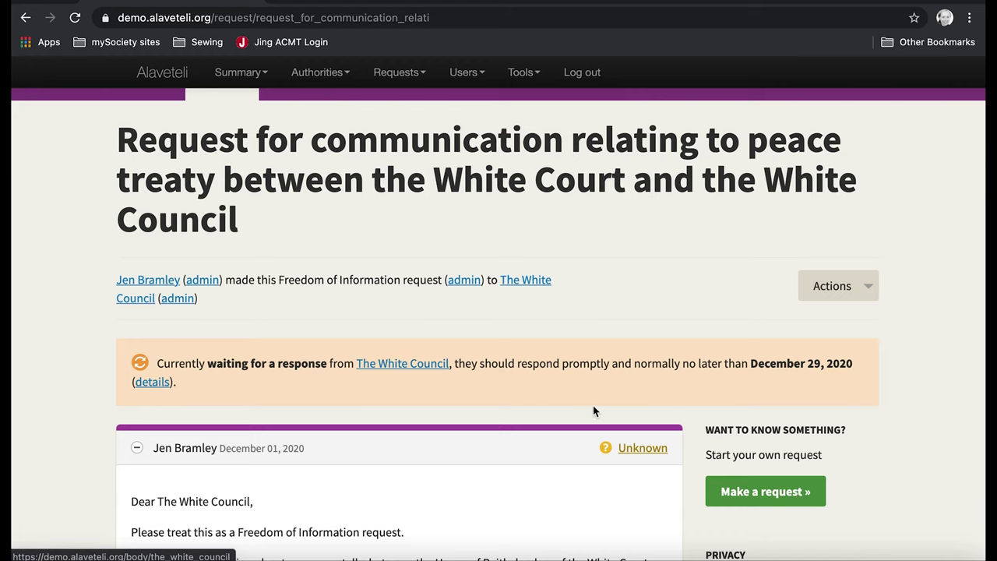
pyautogui.scroll(-7, 593, 410)
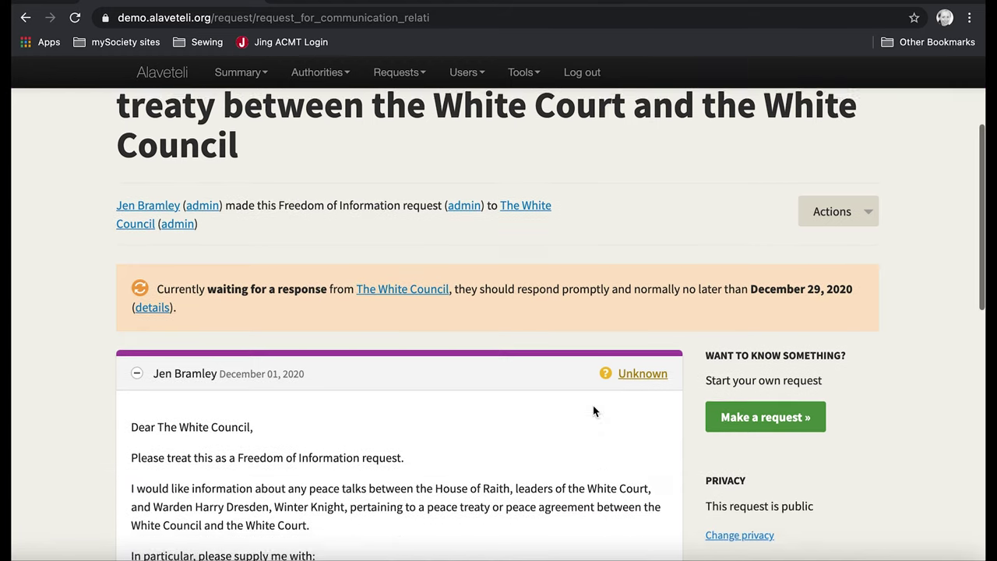
pyautogui.scroll(-3, 593, 411)
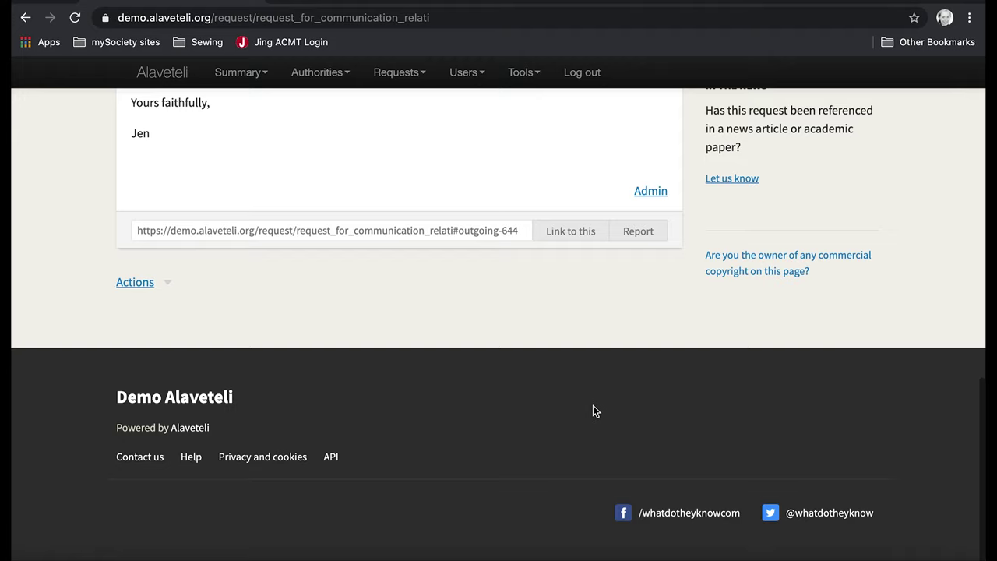
pyautogui.scroll(6, 593, 407)
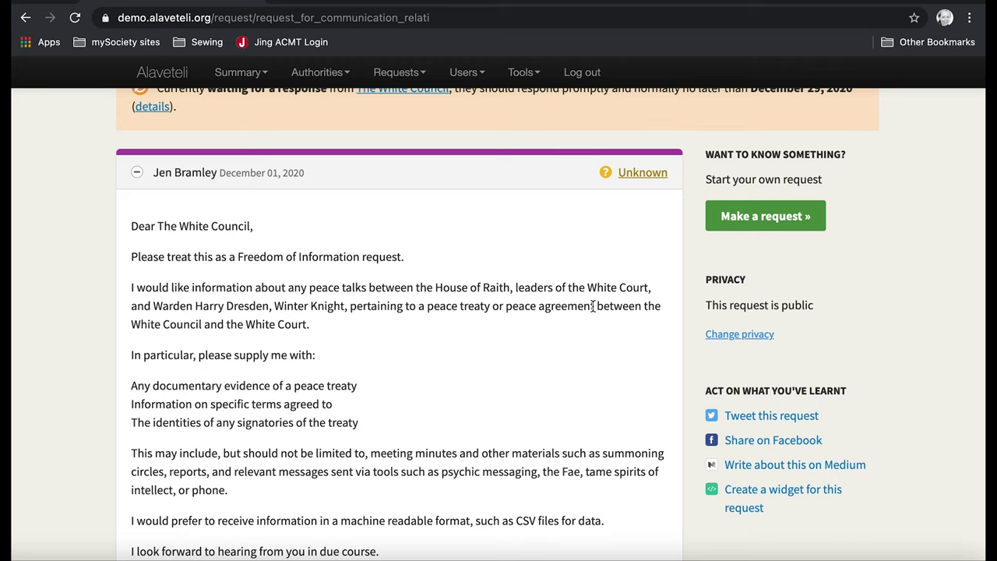
pyautogui.scroll(-5, 592, 305)
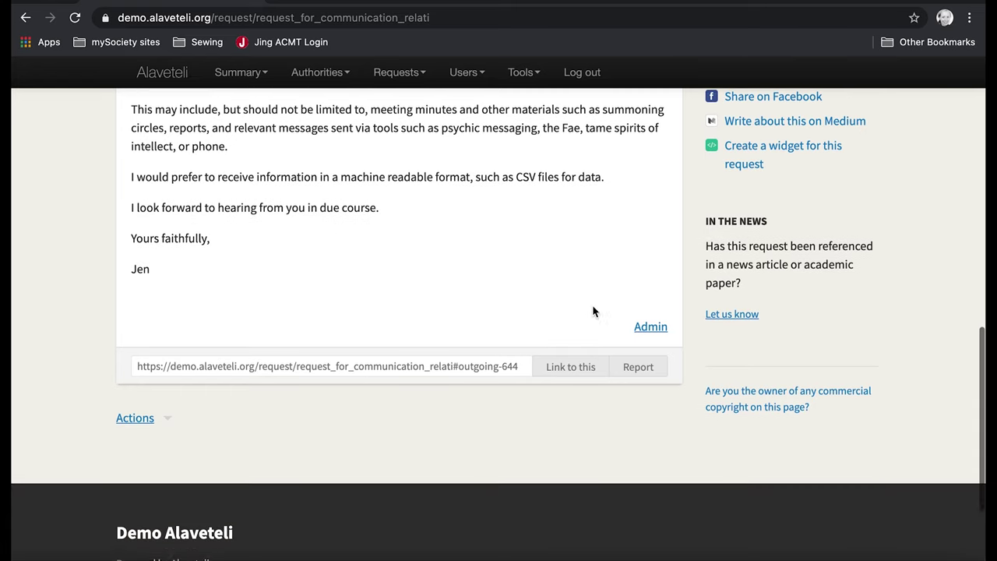
pyautogui.scroll(4, 592, 312)
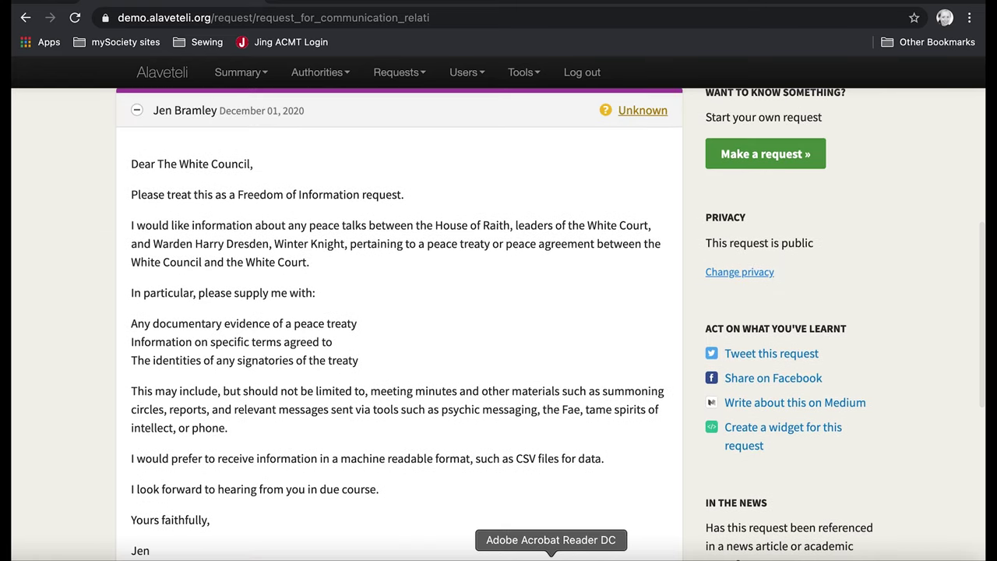